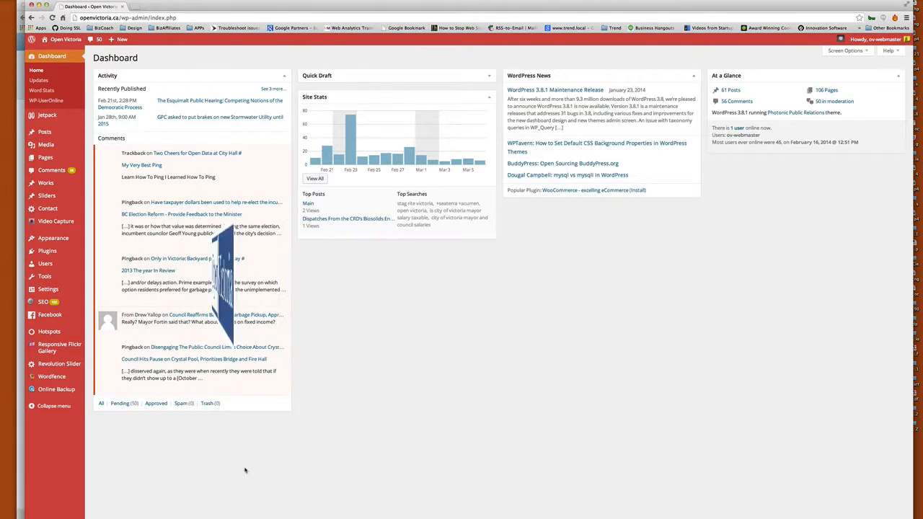
- Create a new post and title it "Test Post"
mouse_move(46, 133)
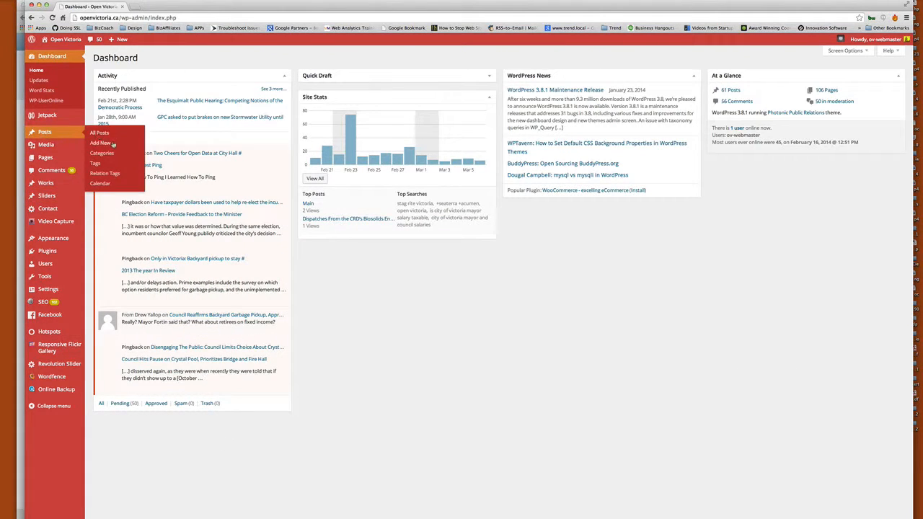
left_click(112, 143)
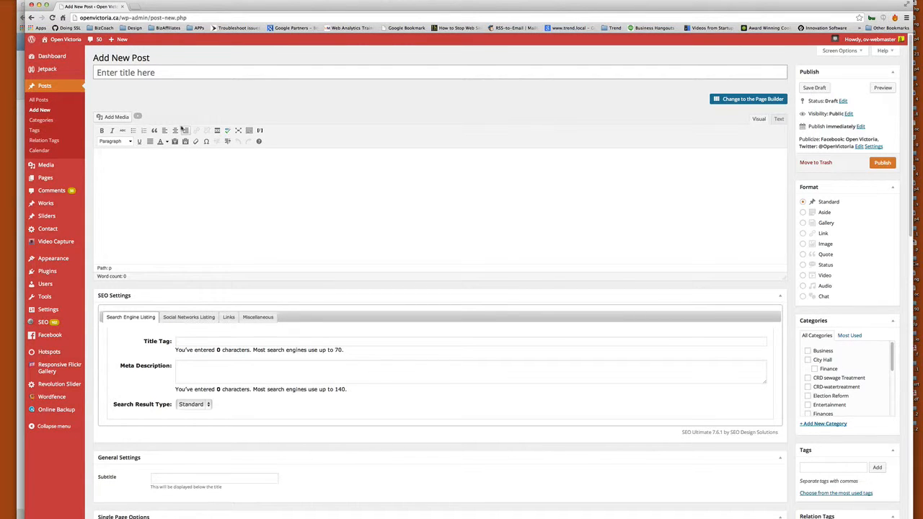
type("est Post")
left_click(191, 191)
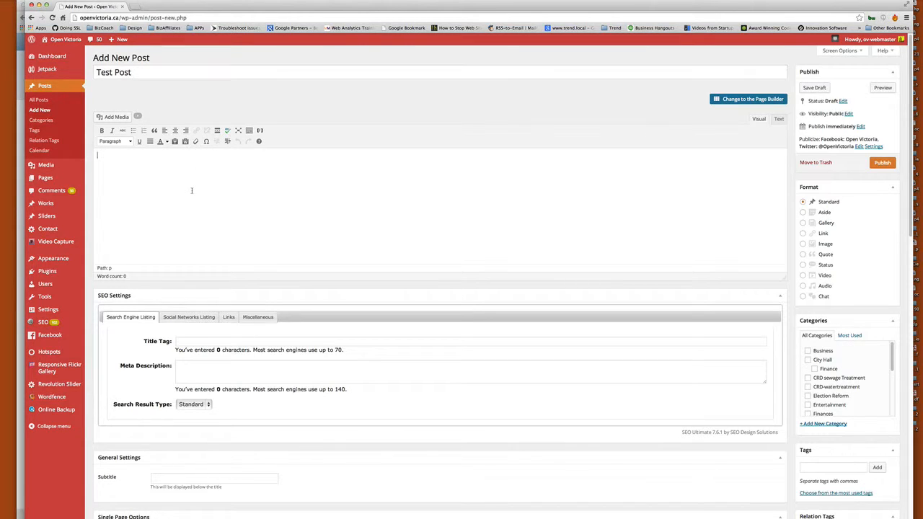
- Copy the entire text of Customer Service Action Plan 2.doc from TextEdit into the body of the new post in Chrome
key("ctrl+Up")
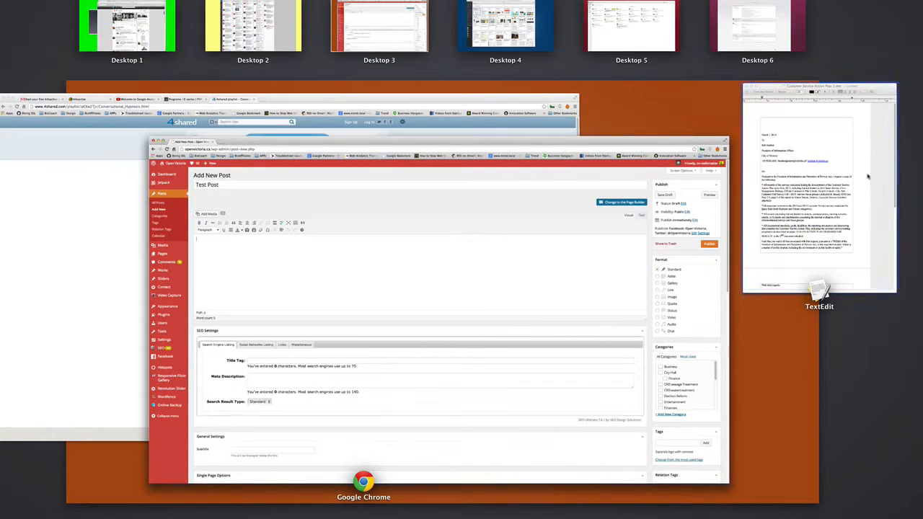
left_click(779, 194)
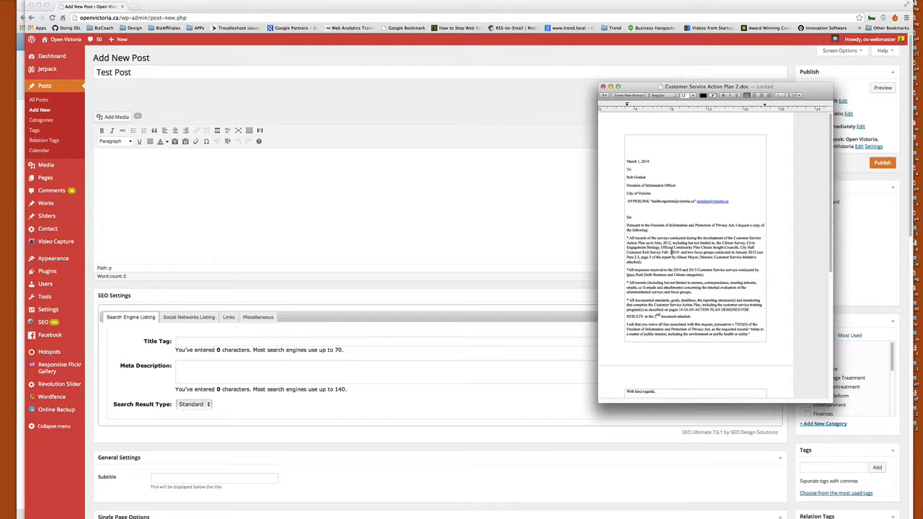
key("super+a")
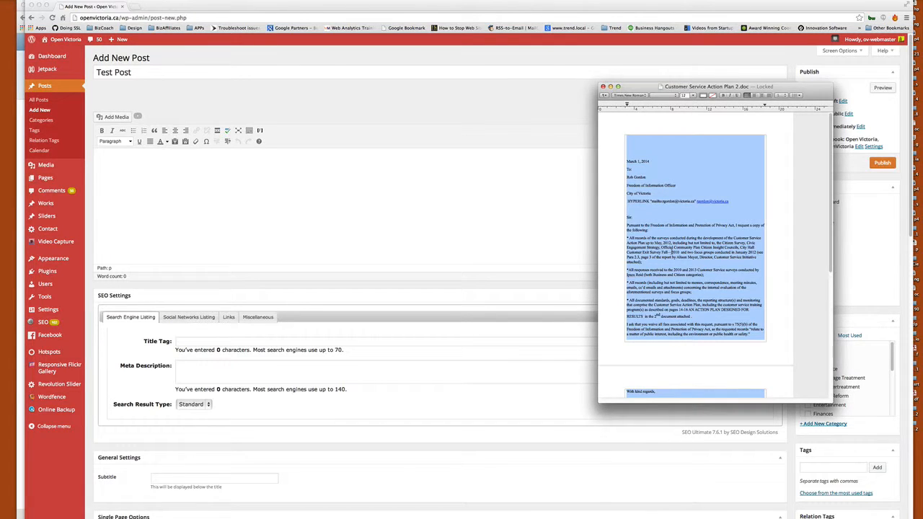
left_click(399, 200)
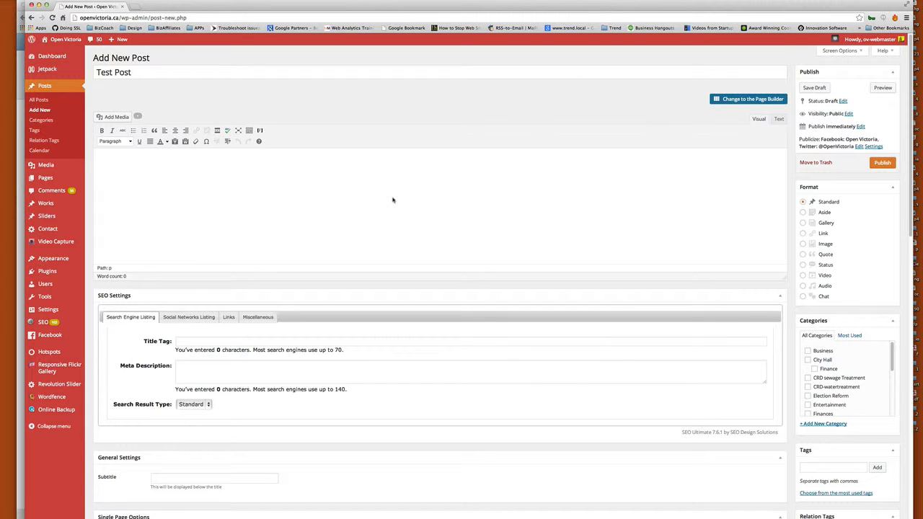
key("super+v")
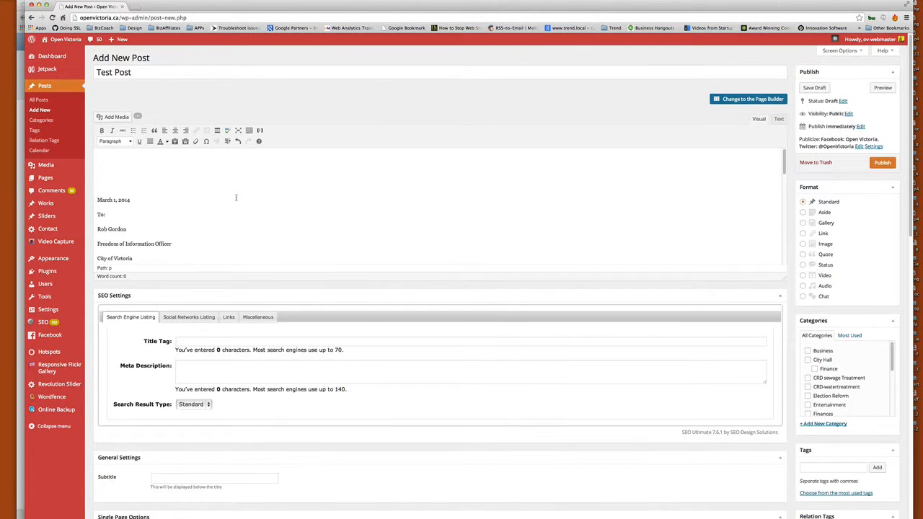
scroll(182, 214, "down", 5)
scroll(182, 214, "up", 5)
- Delete the three &nbsp; lines above the date in the post's HTML source, and return to the visual view
left_click(779, 119)
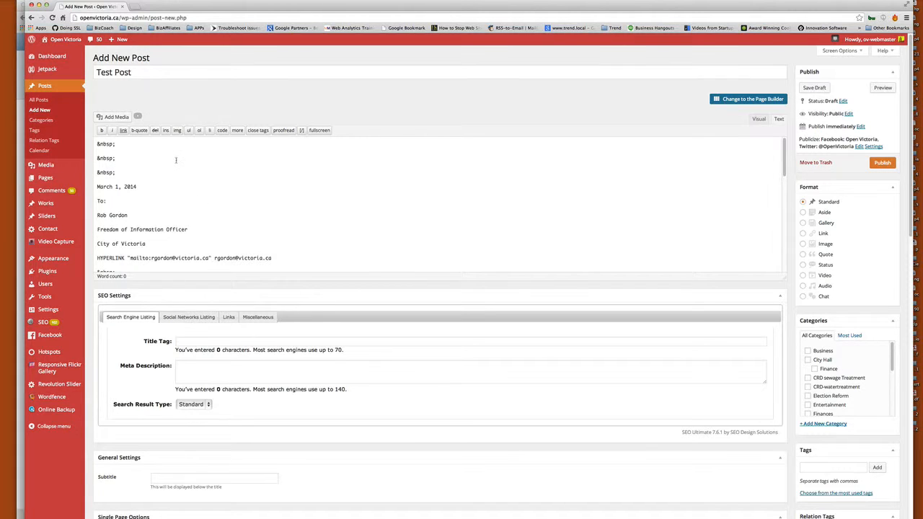
left_click_drag(116, 173, 97, 144)
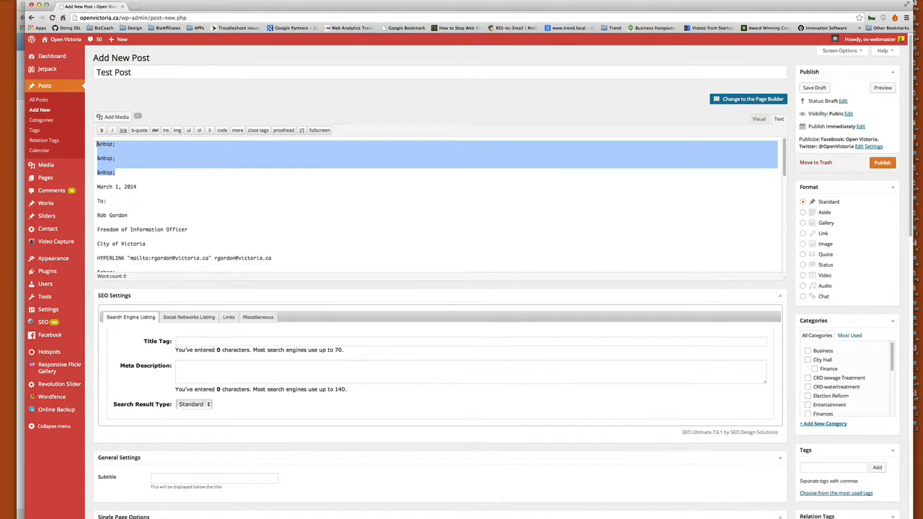
key("BackSpace")
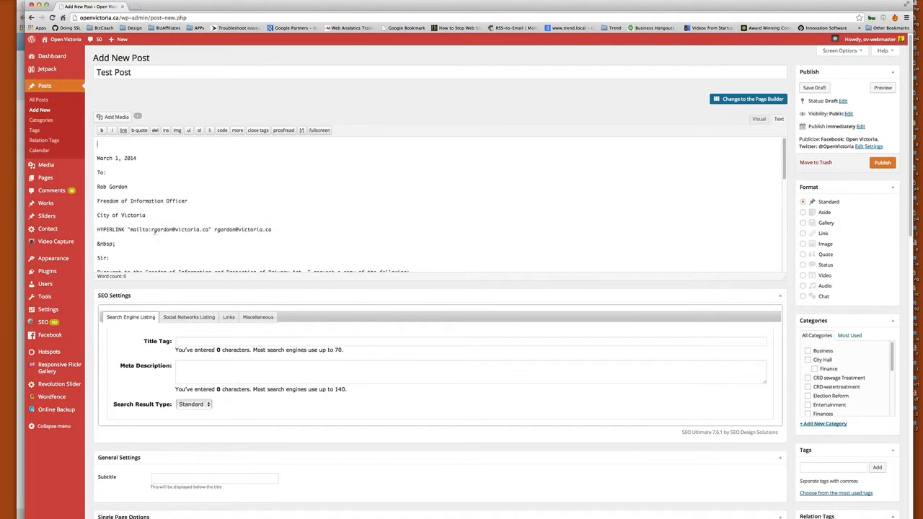
scroll(154, 231, "down", 10)
scroll(155, 232, "up", 15)
left_click(759, 118)
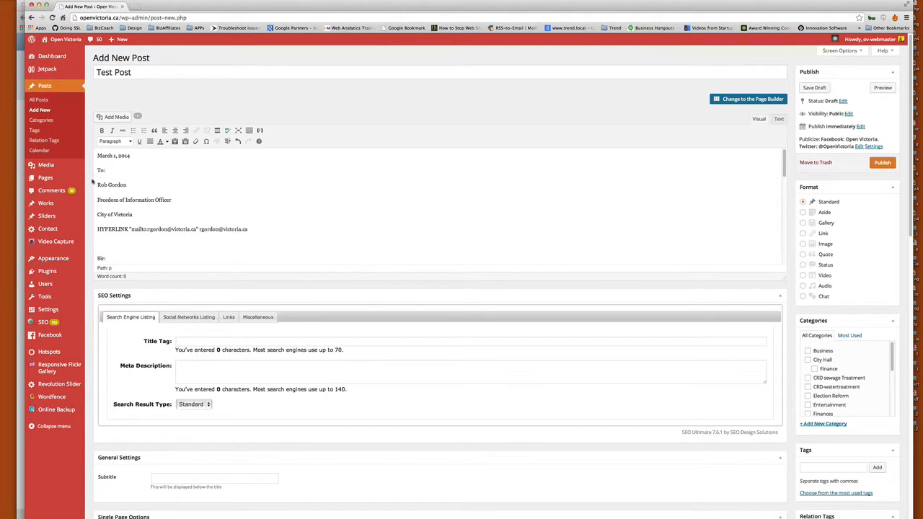
- Assign the post to the Business category
scroll(123, 201, "down", 15)
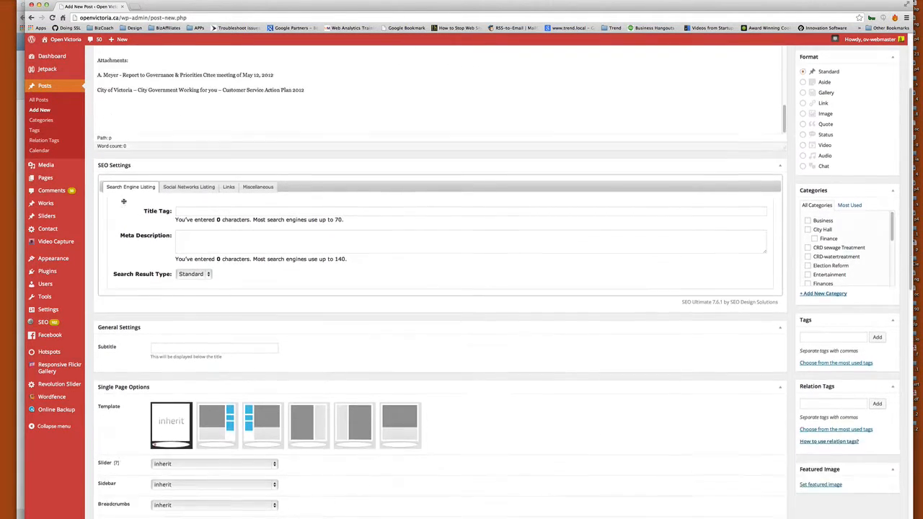
scroll(123, 201, "down", 3)
scroll(456, 490, "up", 5)
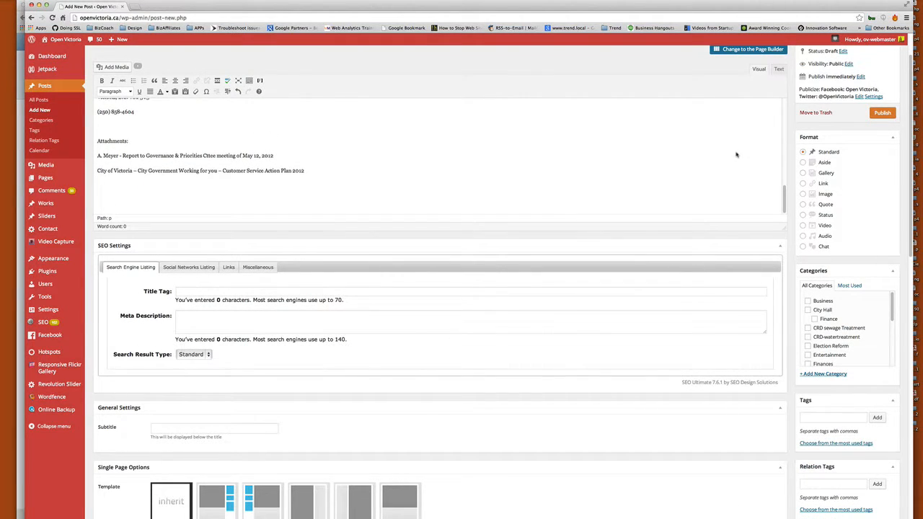
scroll(736, 154, "up", 10)
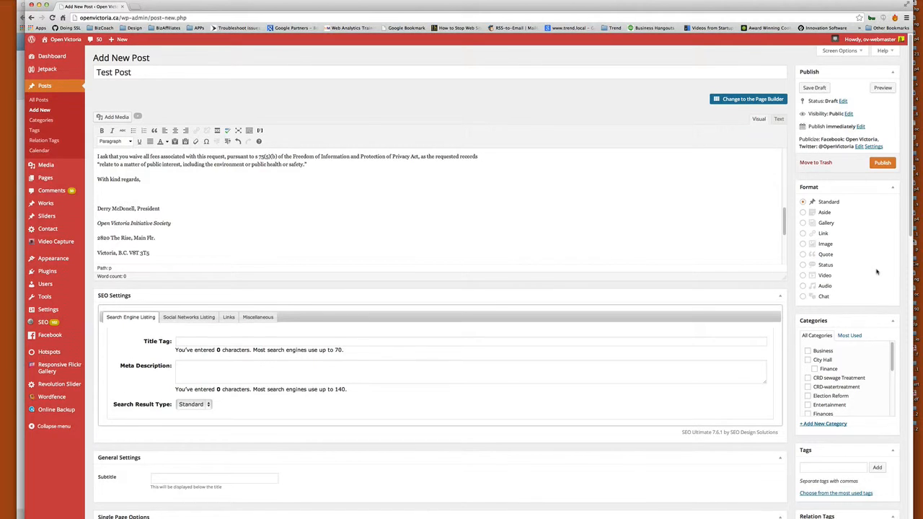
scroll(878, 272, "down", 4)
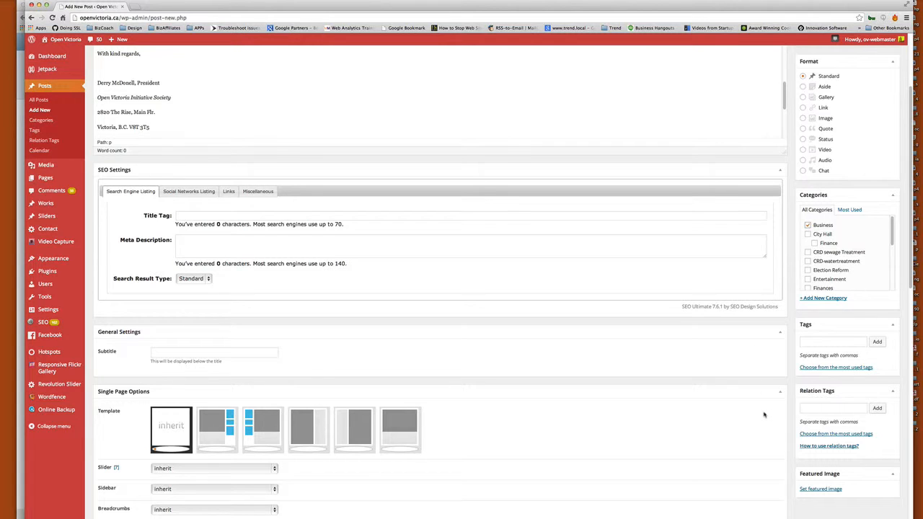
- Add the tags Chris Coleman, Fire Hall #1, Johnson Street Bridge and mayor from the most used tags
left_click(826, 367)
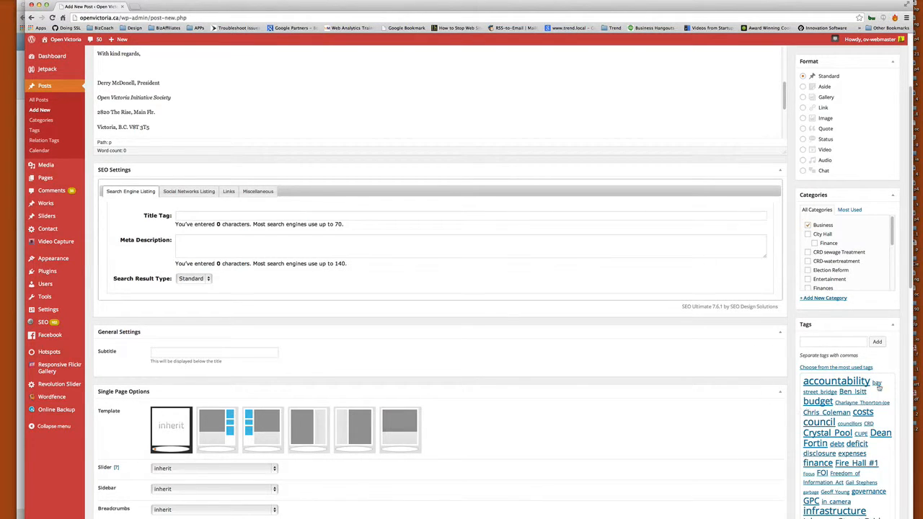
scroll(748, 374, "down", 3)
scroll(749, 375, "down", 1)
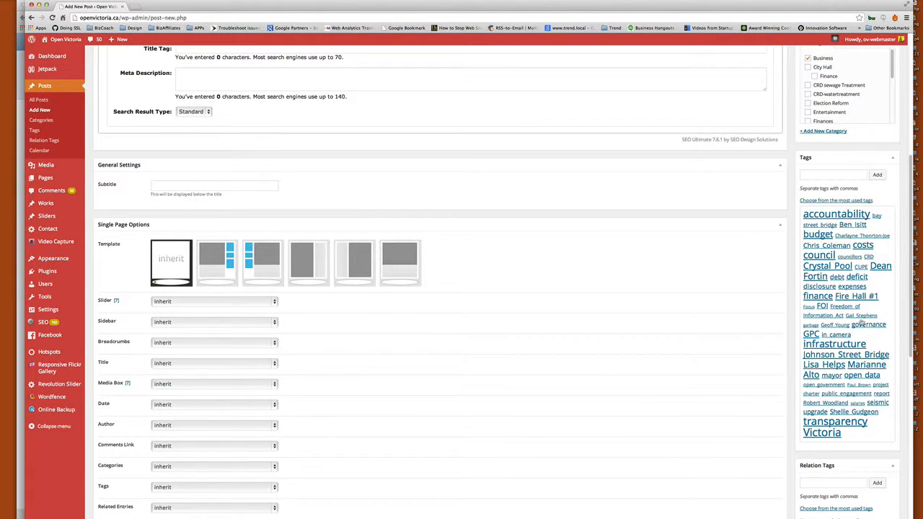
left_click(836, 246)
left_click(838, 307)
left_click(841, 366)
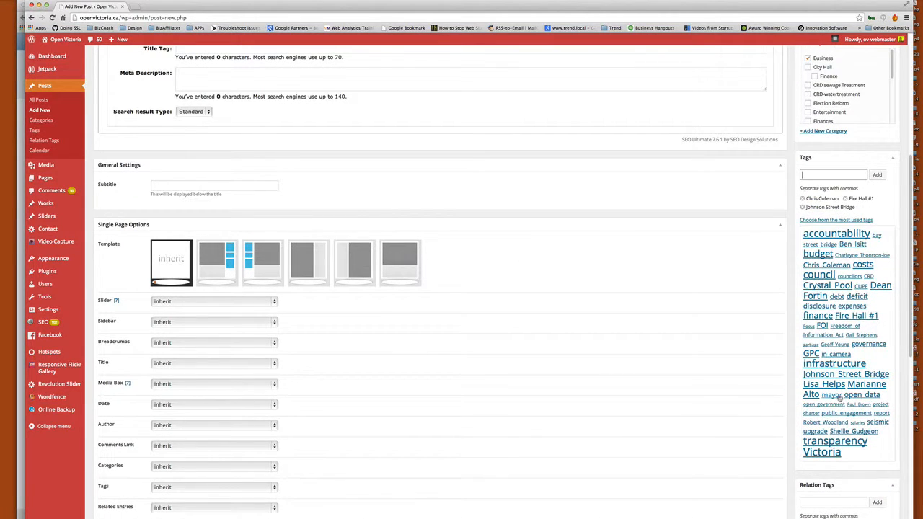
left_click(831, 395)
- Examine the post's single page options, featured image, excerpt, trackback, discussion, slug and author settings
scroll(767, 295, "down", 4)
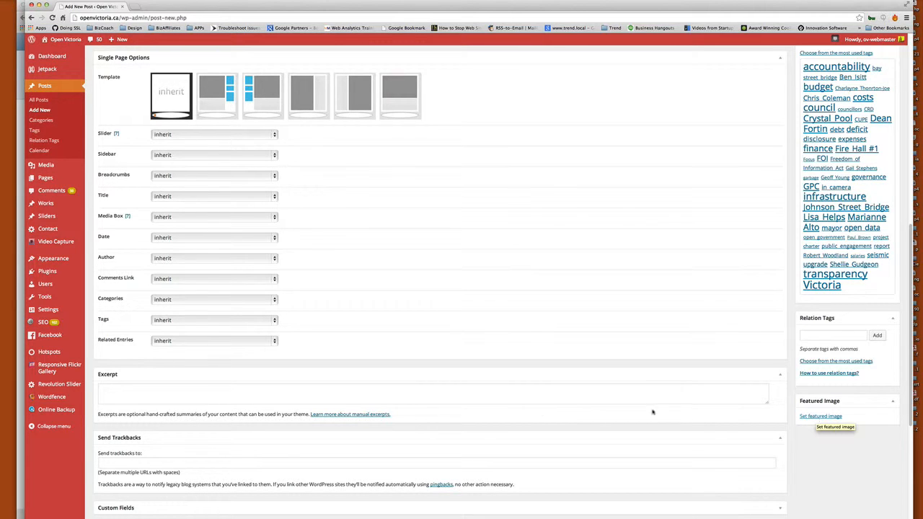
scroll(272, 457, "down", 4)
scroll(688, 422, "down", 2)
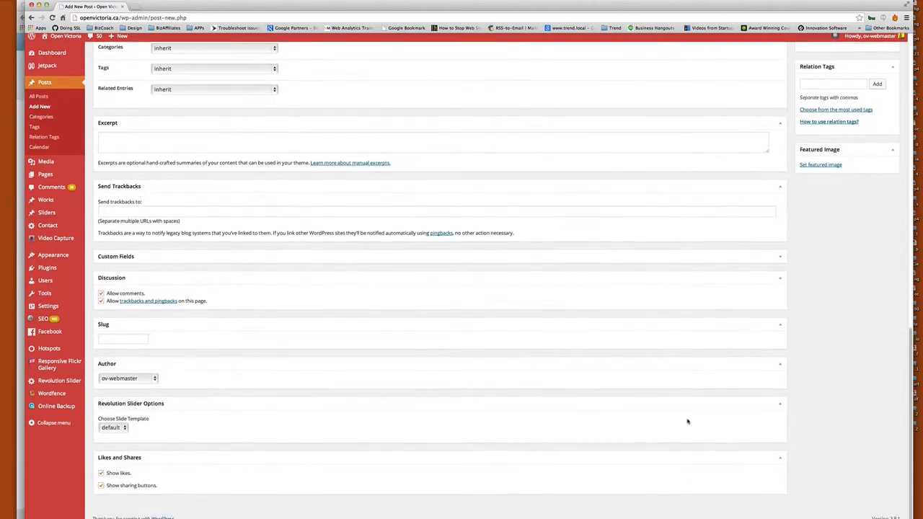
scroll(480, 419, "up", 6)
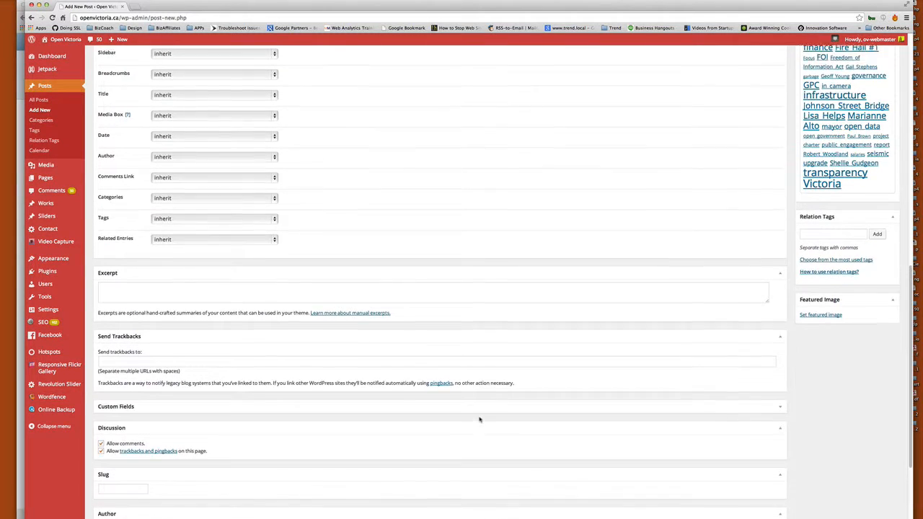
scroll(480, 419, "up", 2)
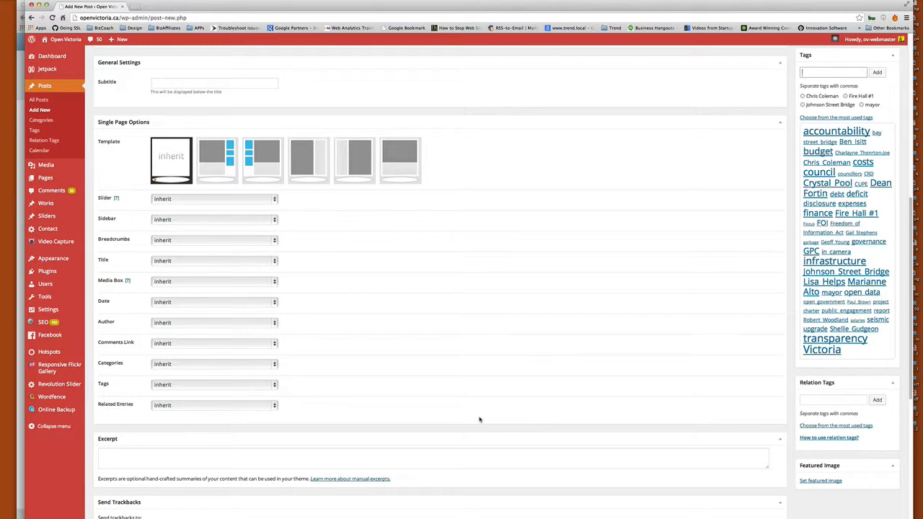
scroll(480, 419, "down", 1)
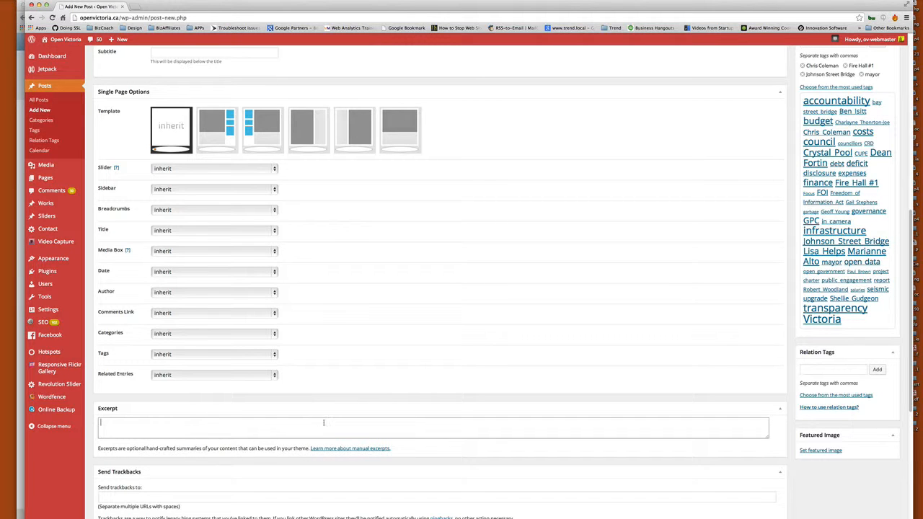
left_click(147, 433)
- Examine the post's subtitle and excerpt fields and the Title Tag and Meta Description in its SEO settings
scroll(171, 425, "up", 4)
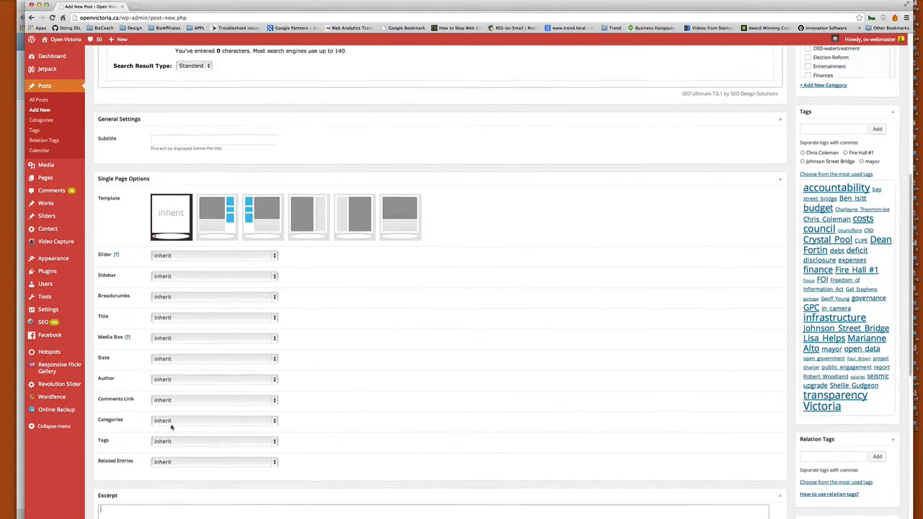
left_click(245, 158)
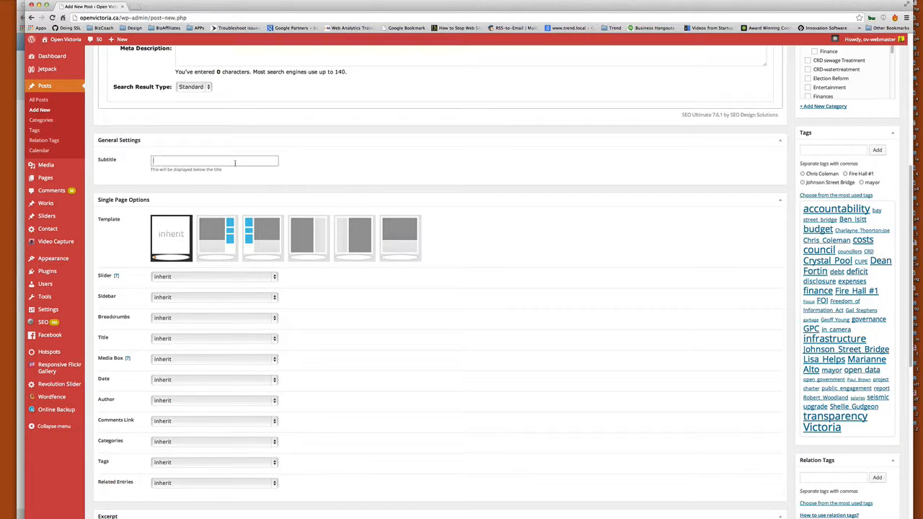
scroll(381, 481, "up", 5)
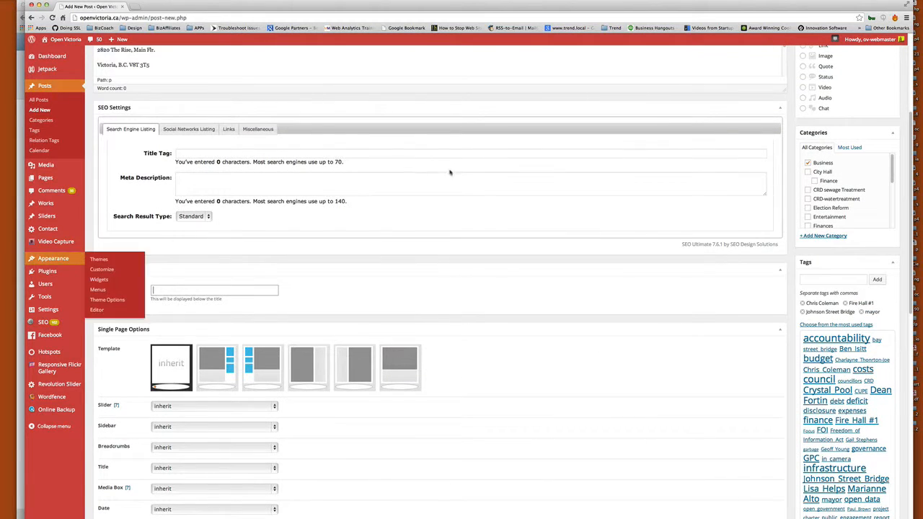
left_click(200, 186)
scroll(115, 285, "down", 10)
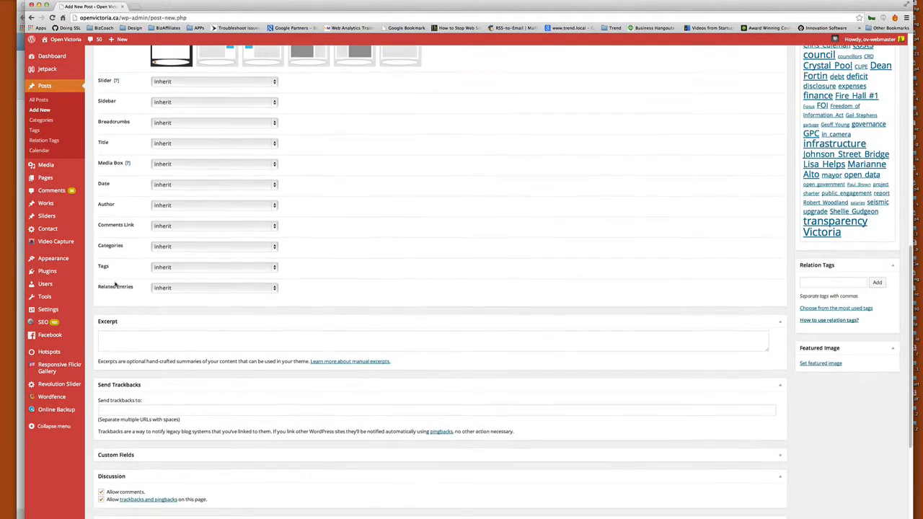
scroll(116, 285, "down", 1)
left_click(143, 328)
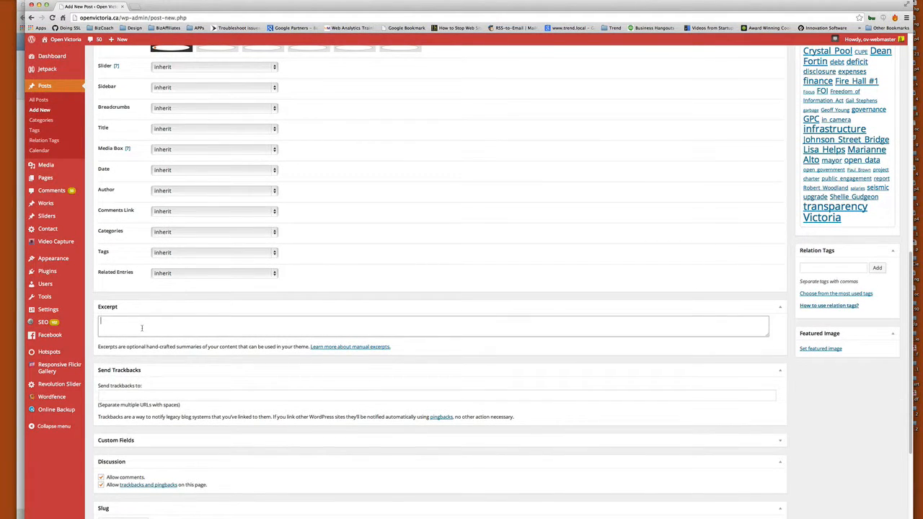
scroll(142, 329, "up", 9)
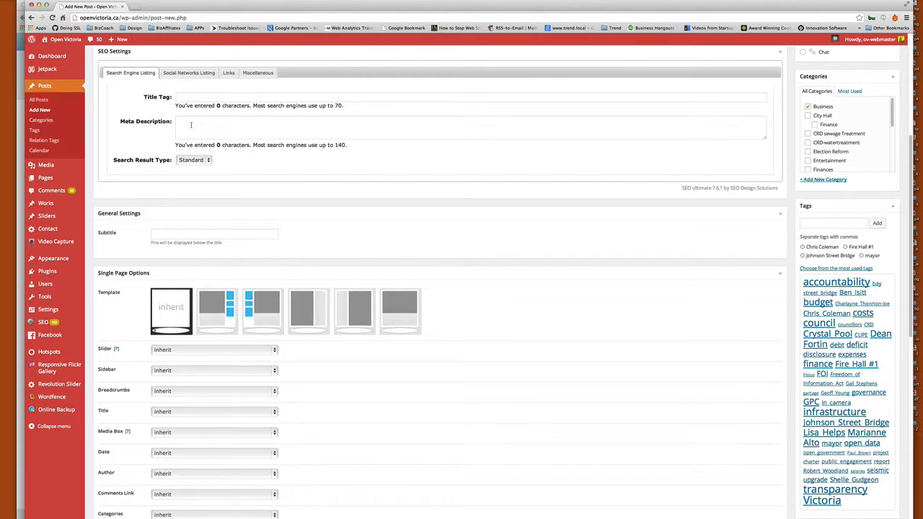
right_click(191, 125)
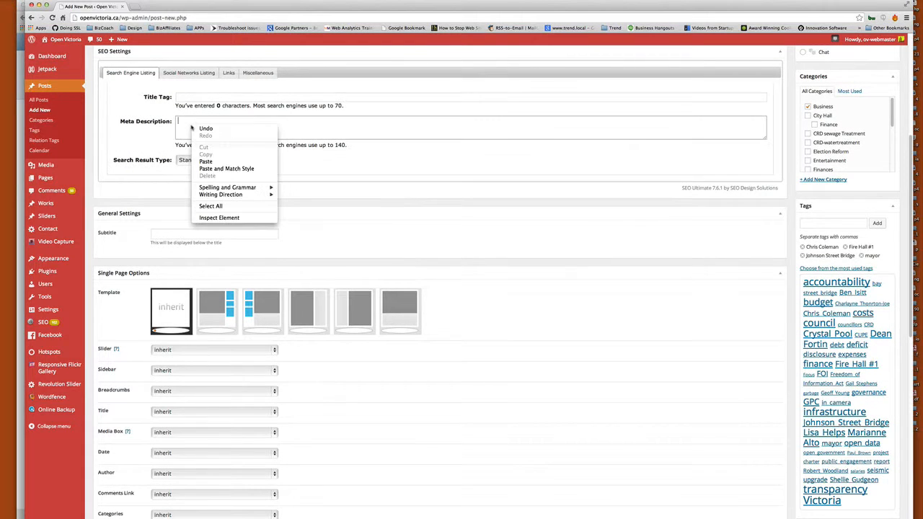
left_click(362, 132)
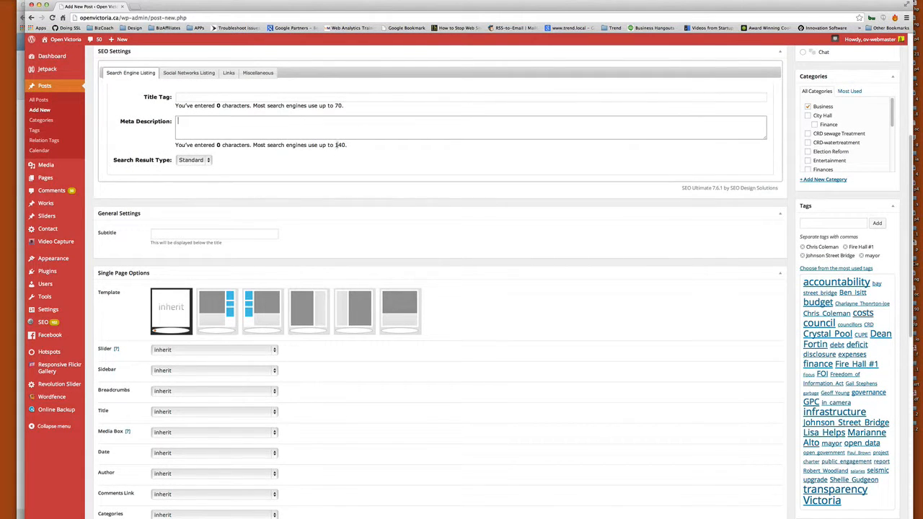
left_click(192, 96)
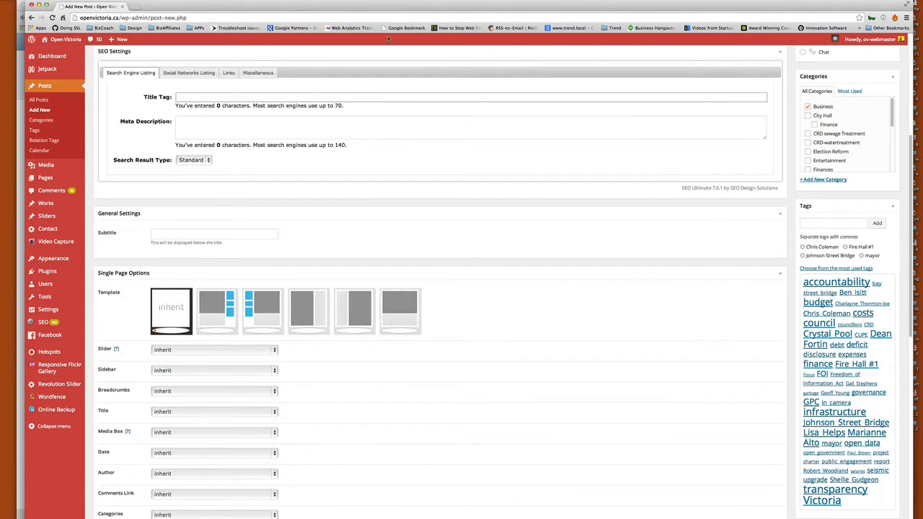
scroll(376, 168, "up", 5)
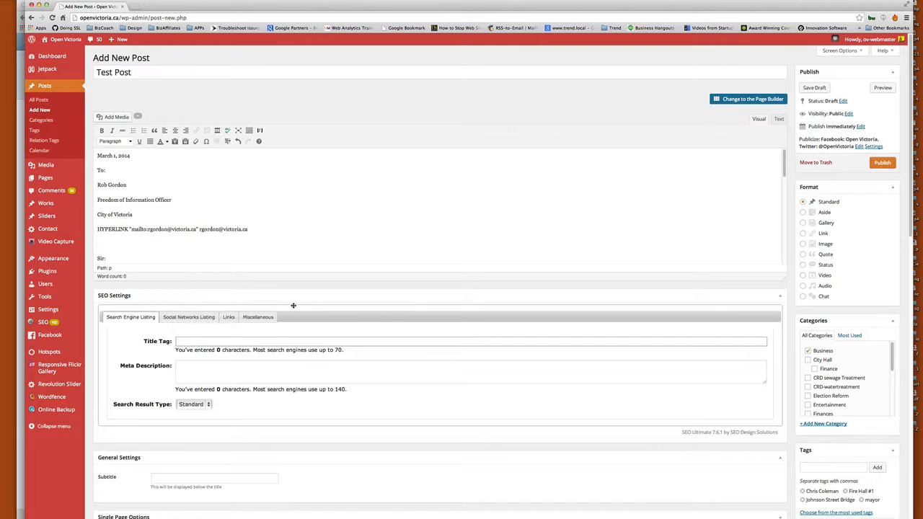
scroll(252, 468, "down", 3)
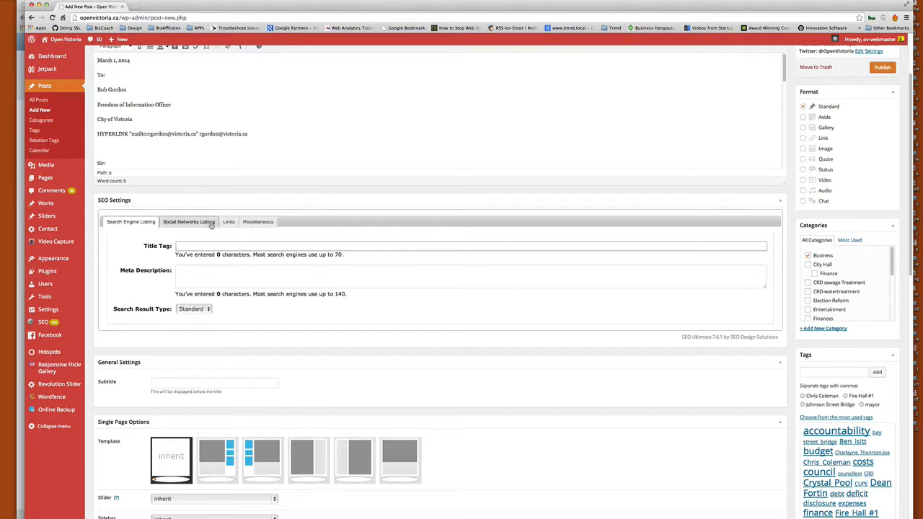
scroll(318, 290, "up", 3)
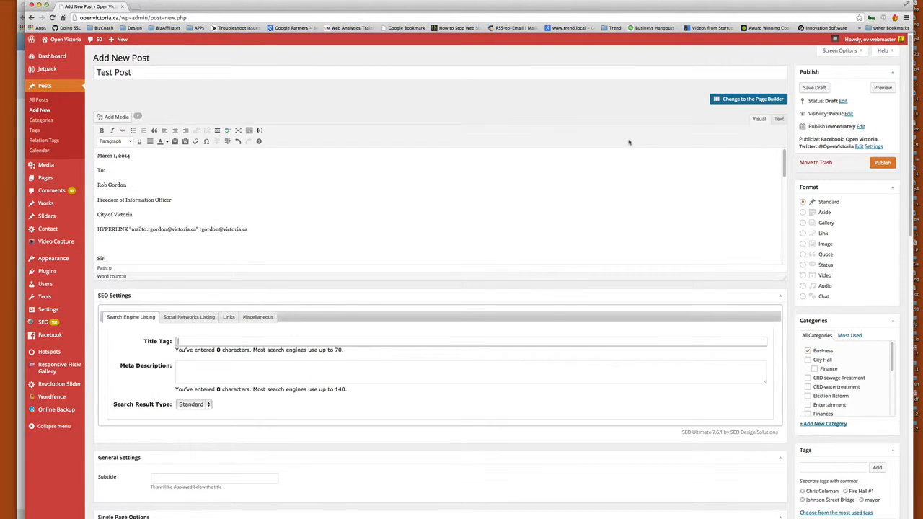
- Compare the post body in its visual and HTML source views
left_click(299, 219)
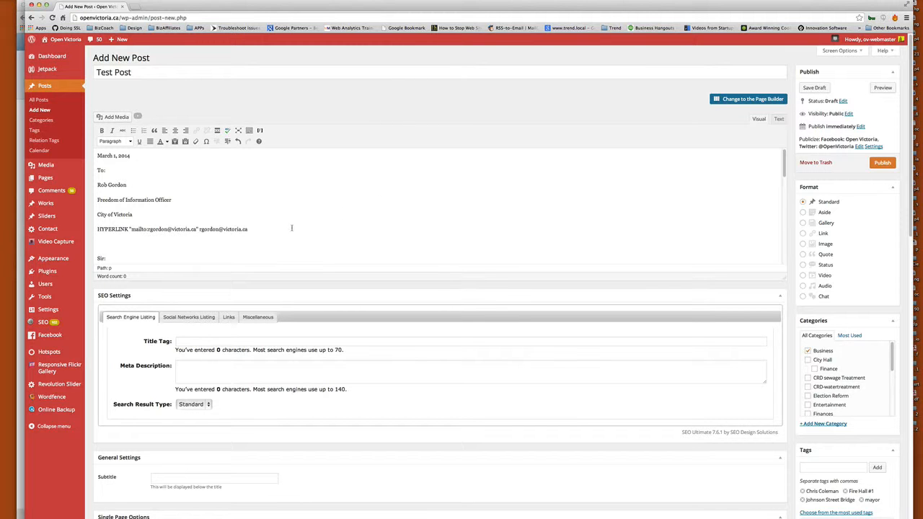
left_click_drag(268, 232, 136, 131)
left_click(303, 190)
left_click(780, 120)
left_click(759, 119)
left_click(780, 120)
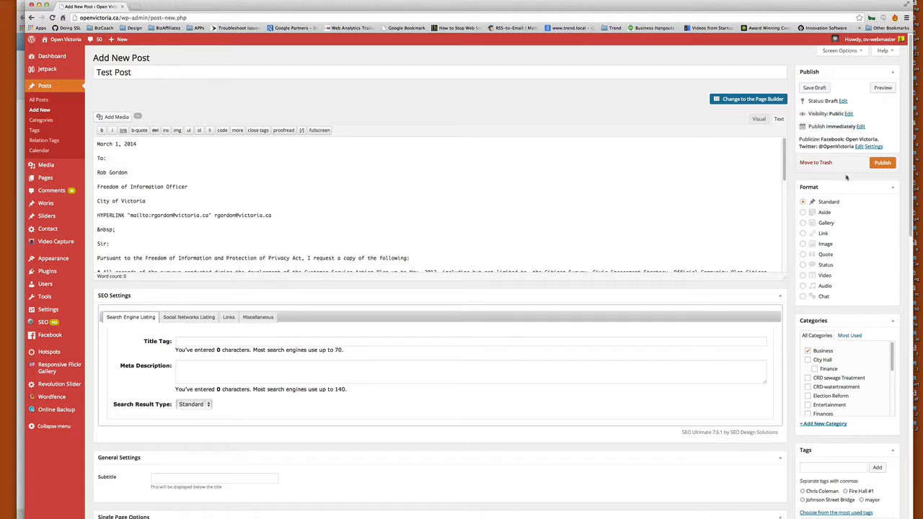
- Move the Test Post to the trash
left_click(818, 165)
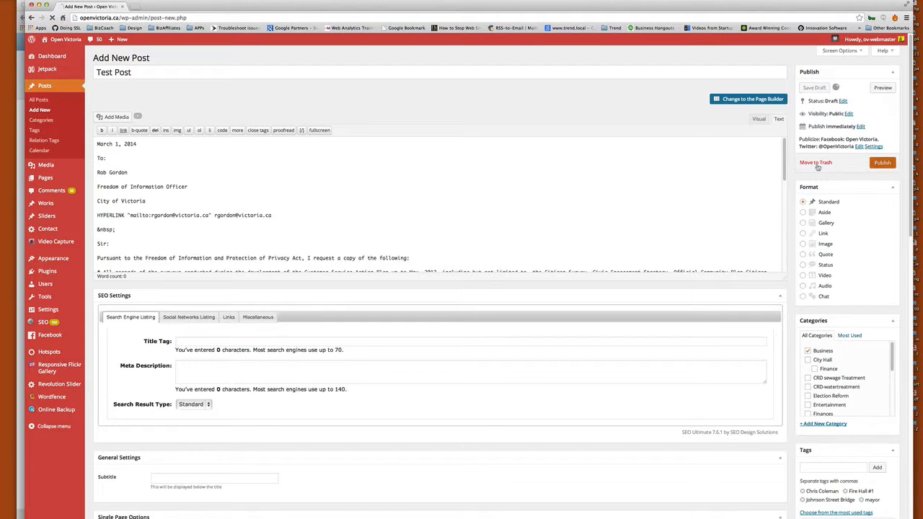